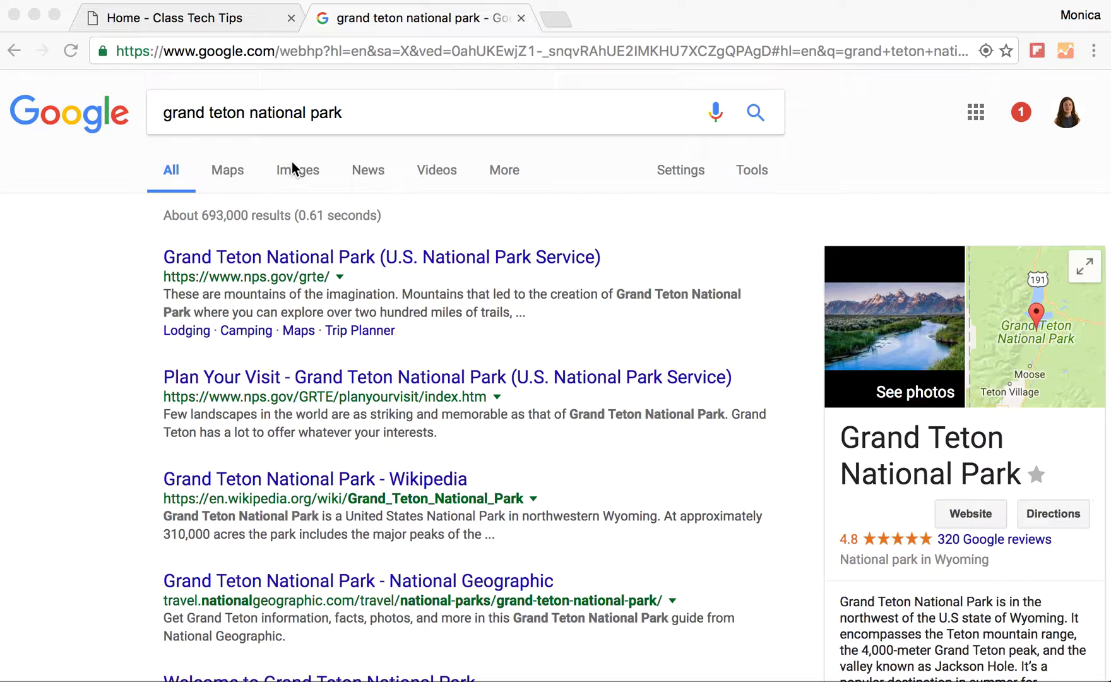
- Switch the grand teton national park search to image results and show the Tools filter row
click(294, 179)
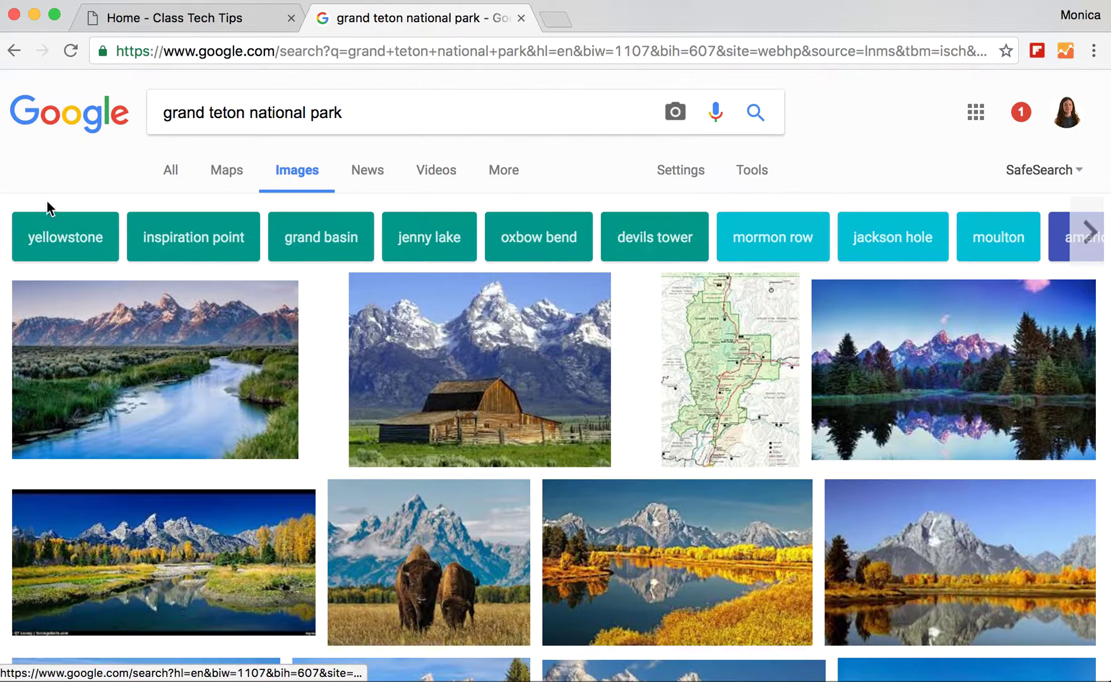
scroll(221, 509, down, 3)
scroll(222, 507, down, 8)
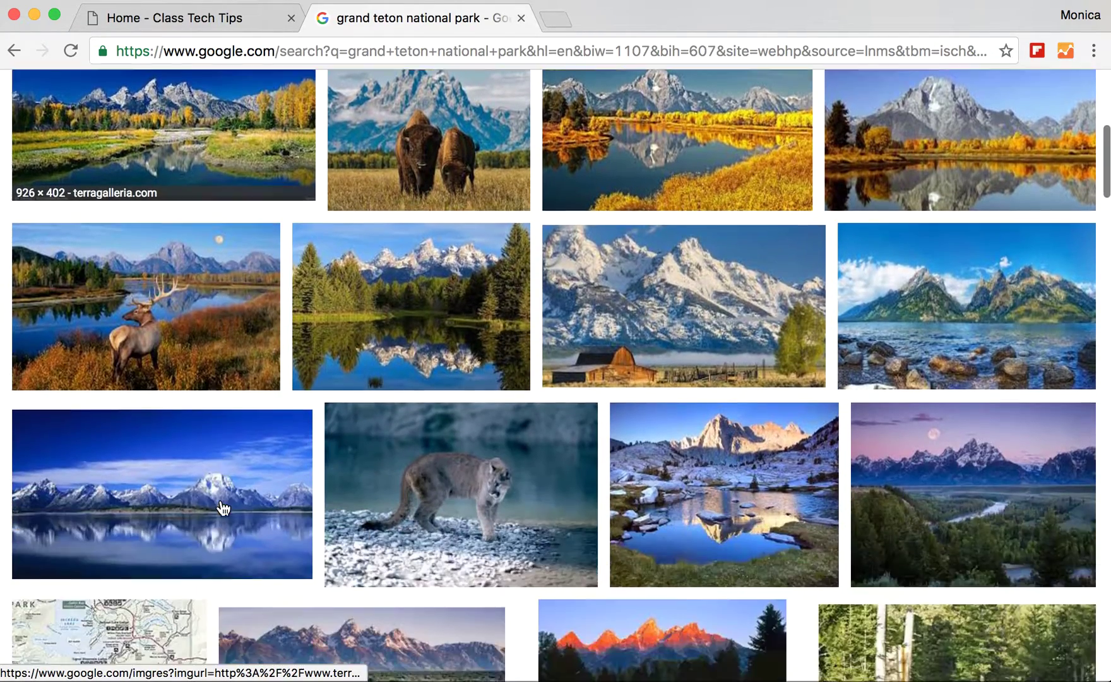
scroll(221, 505, down, 2)
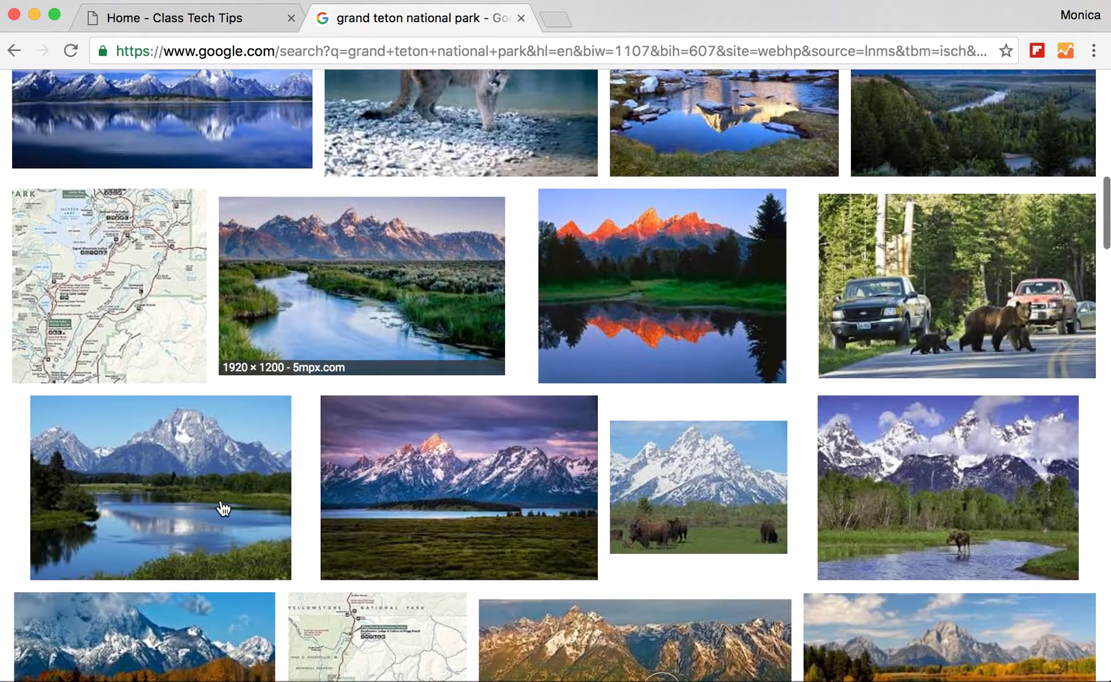
scroll(222, 508, up, 15)
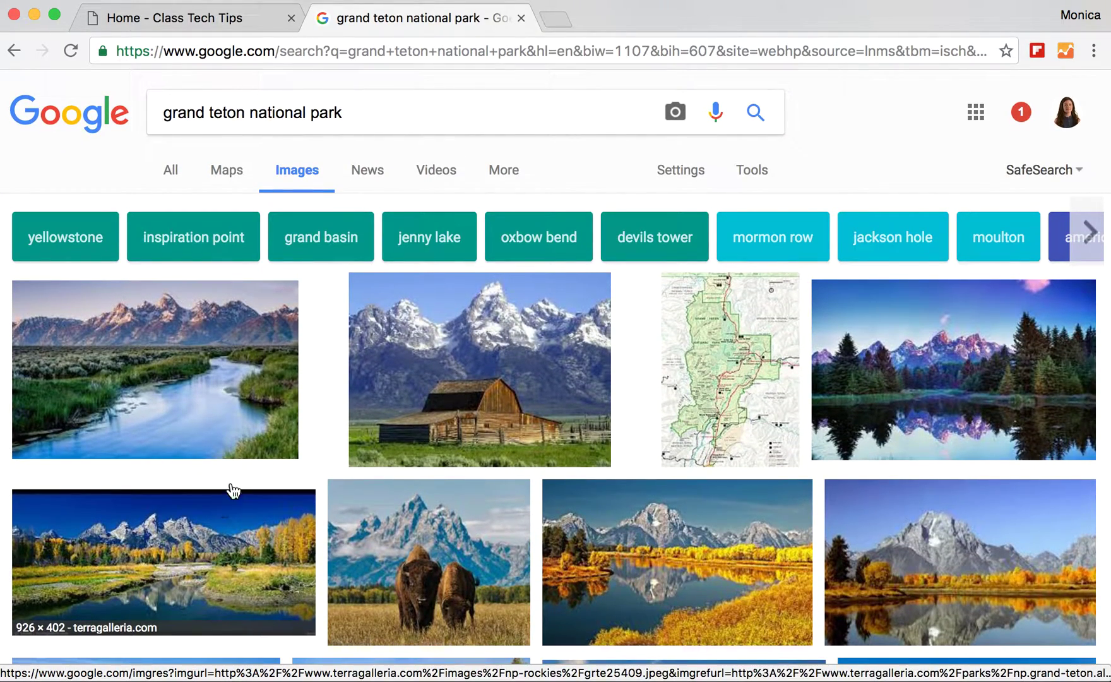
click(752, 172)
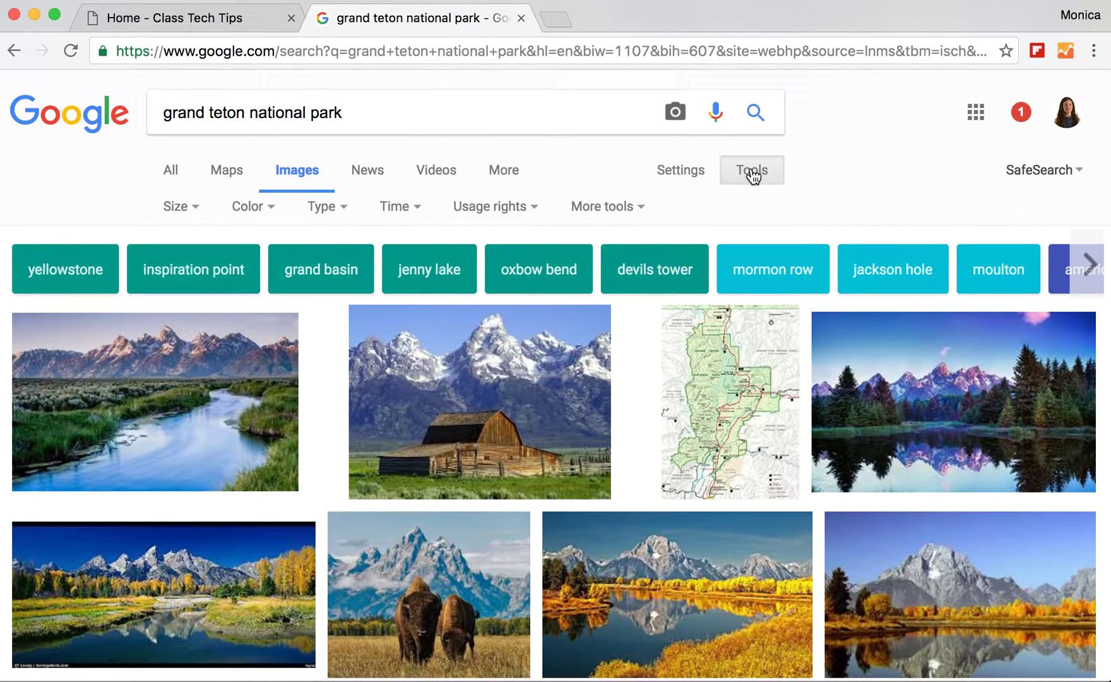
click(184, 210)
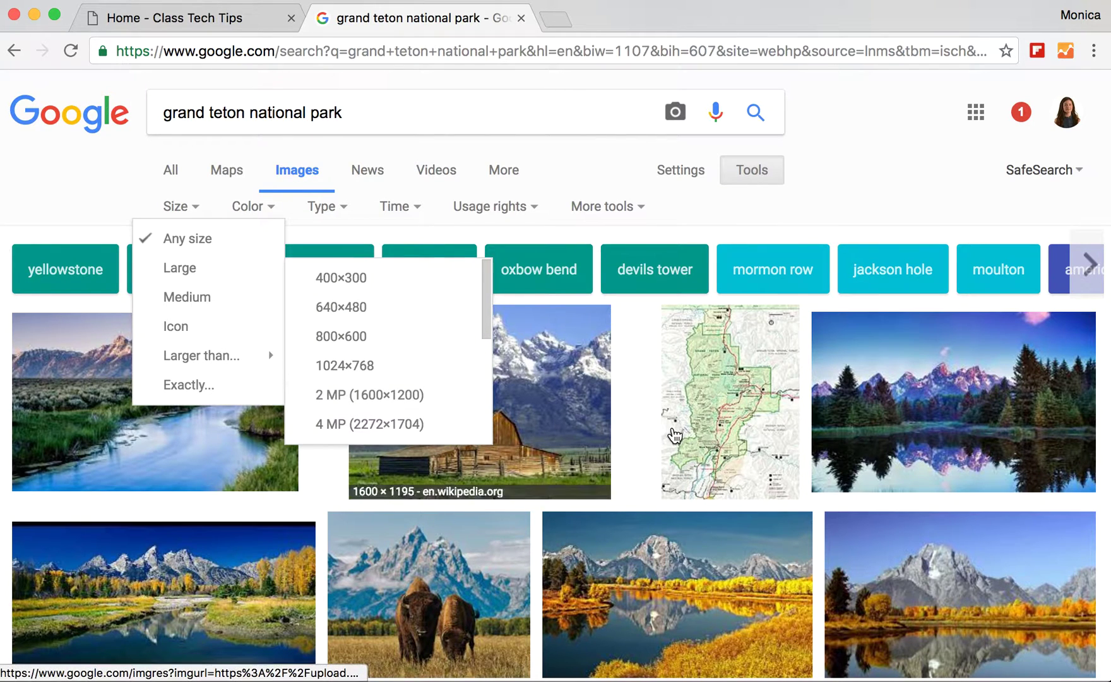
click(952, 436)
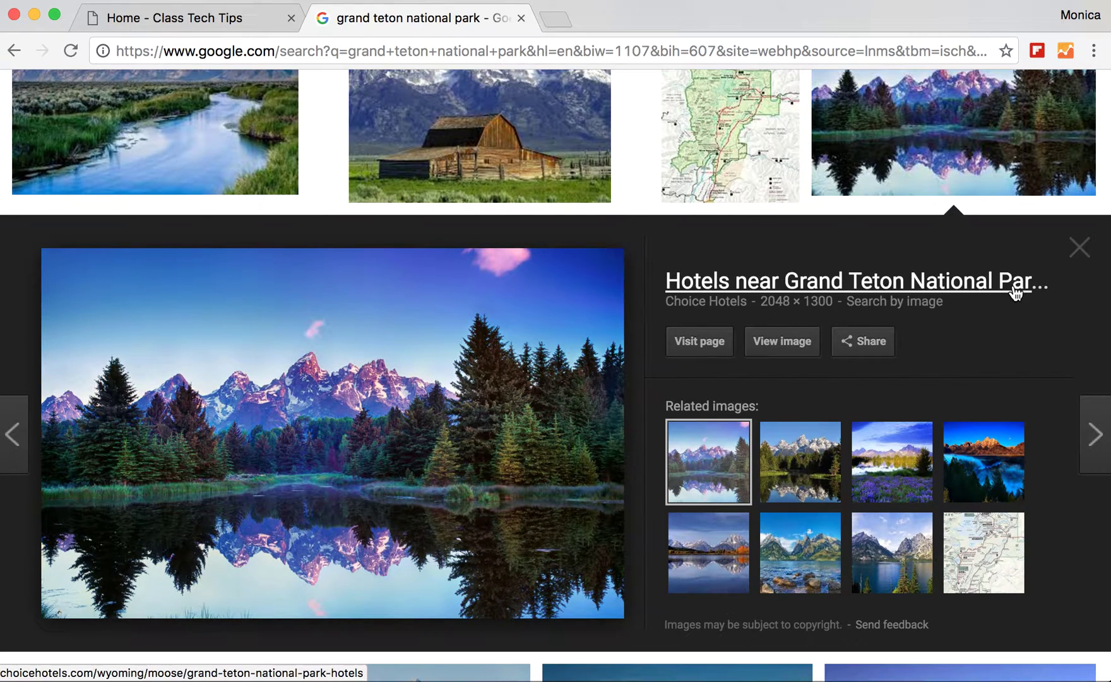
click(1085, 254)
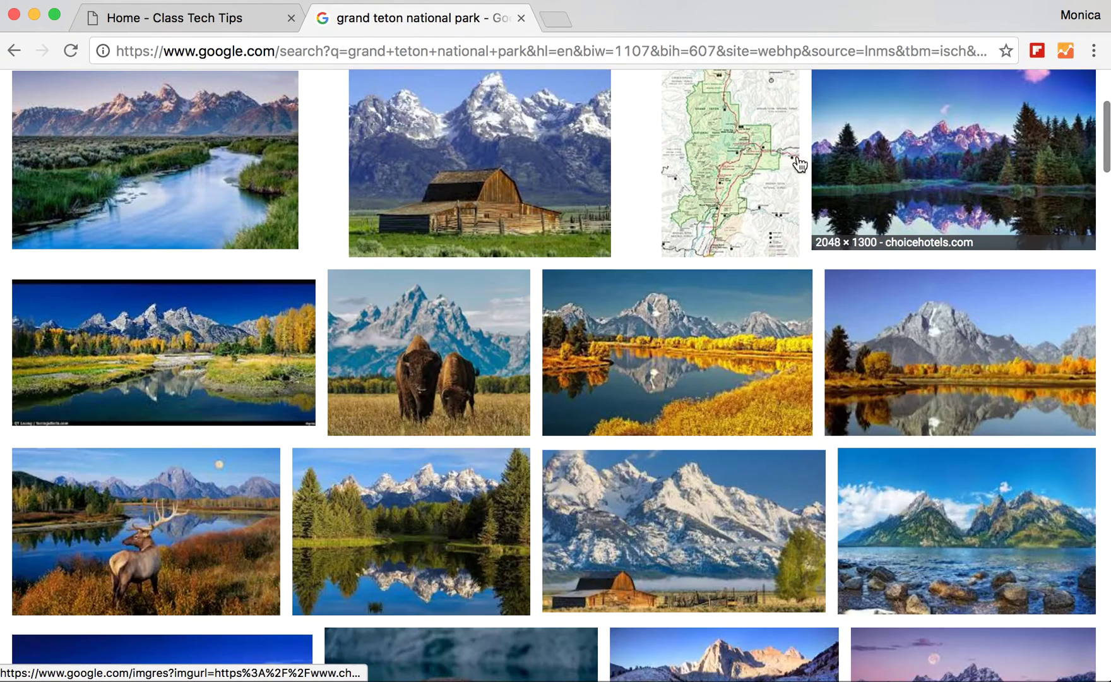
scroll(685, 136, up, 3)
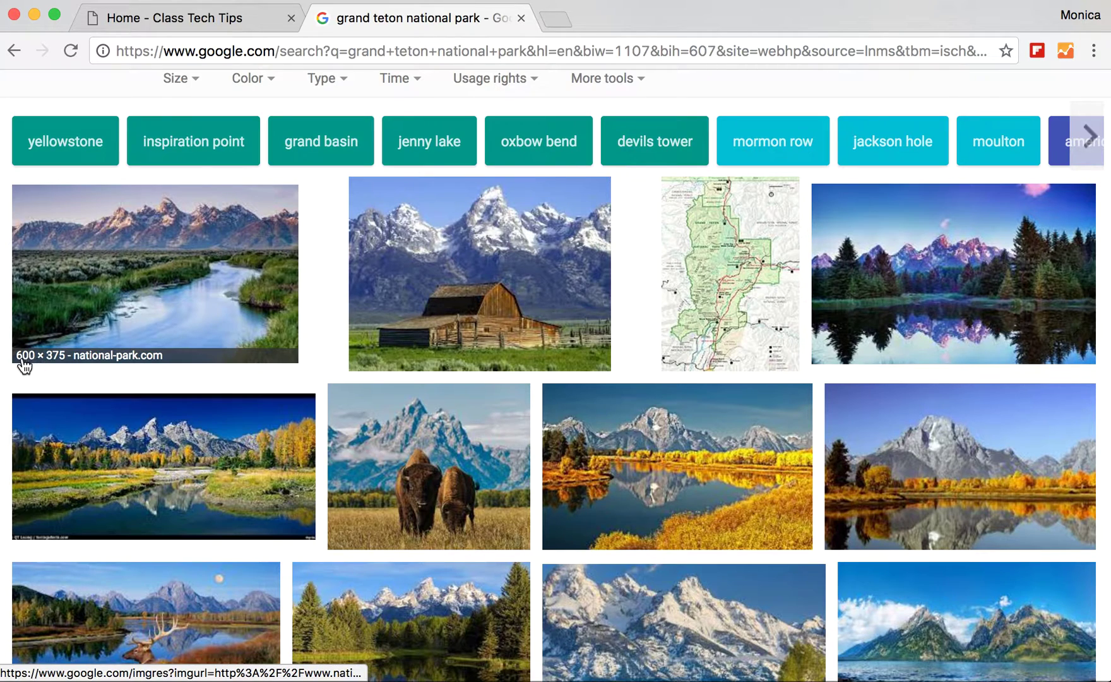
click(170, 276)
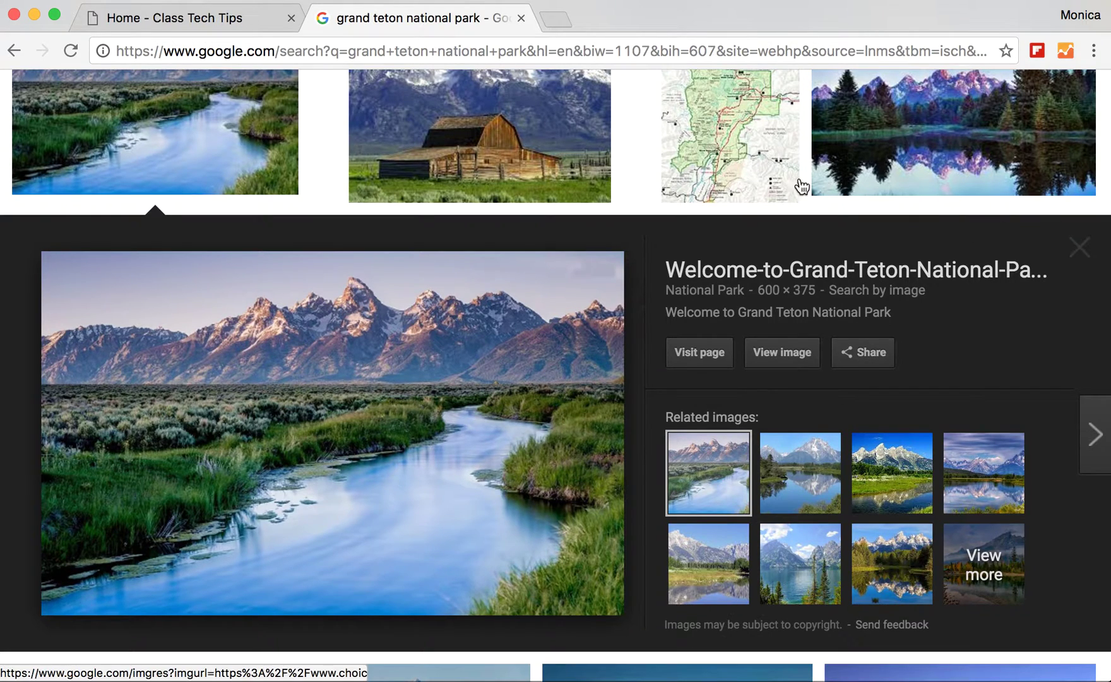
click(1077, 253)
scroll(466, 171, up, 5)
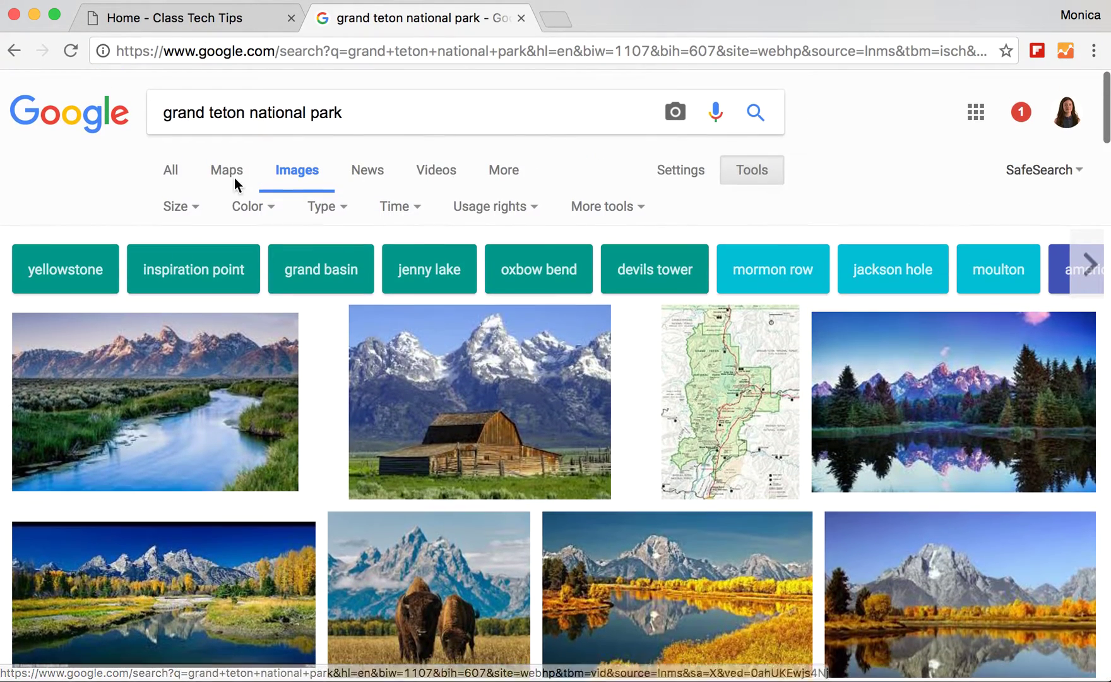
- Set the Size filter to Larger than 1024×768 and browse the refreshed high-resolution results
click(188, 212)
mouse_move(208, 360)
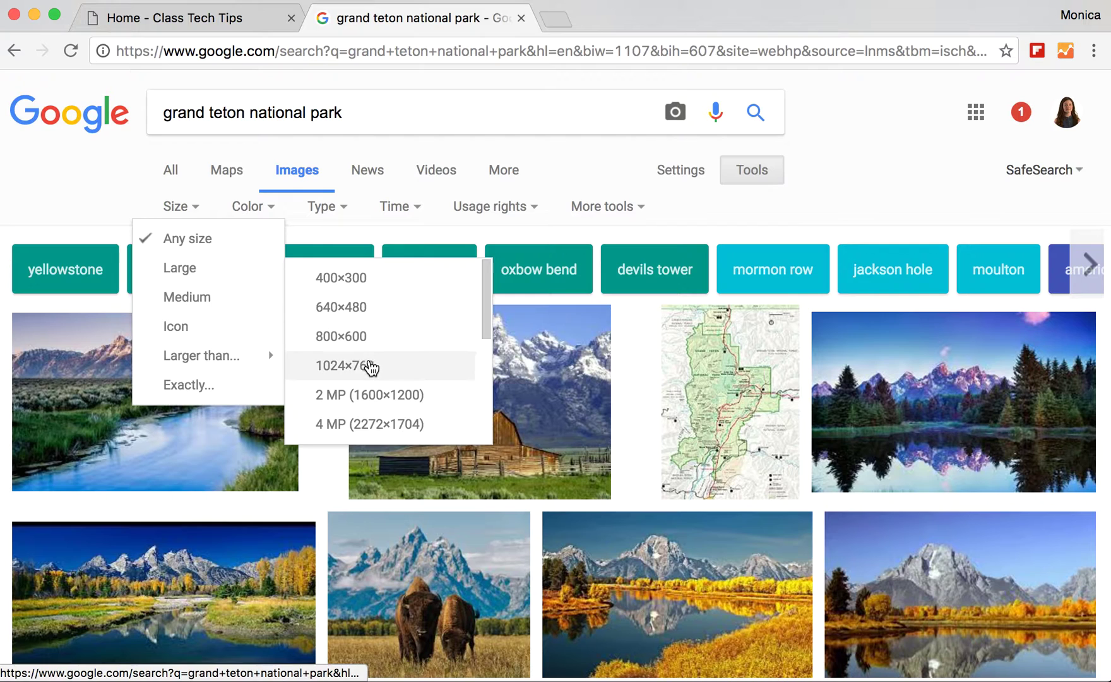
click(372, 367)
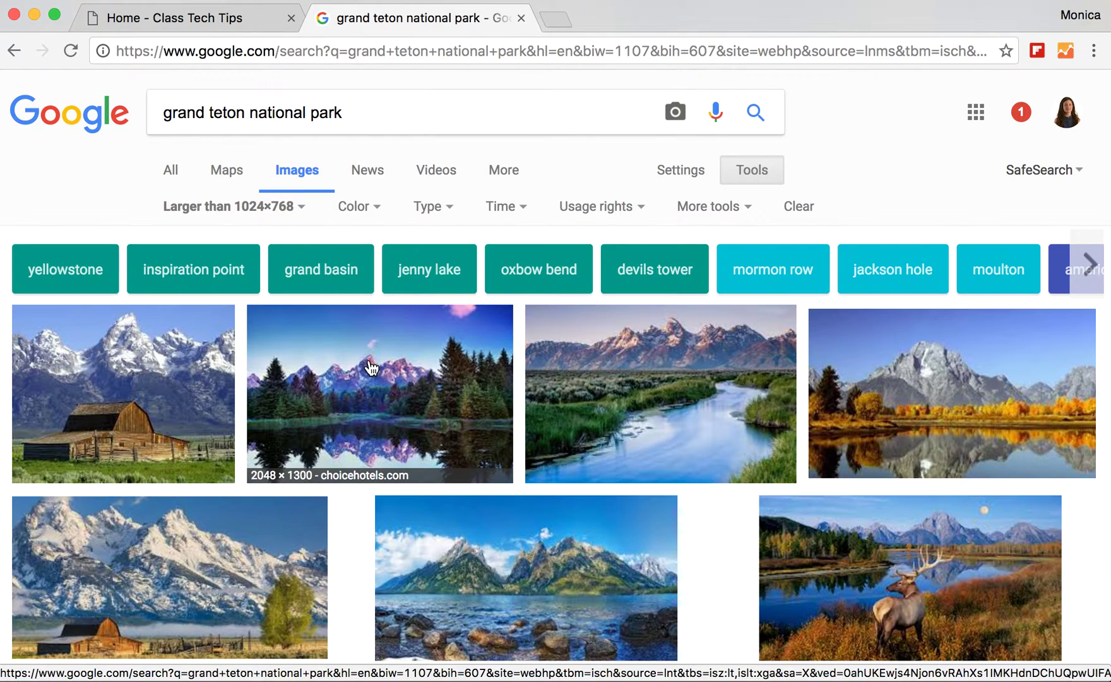
scroll(355, 534, down, 5)
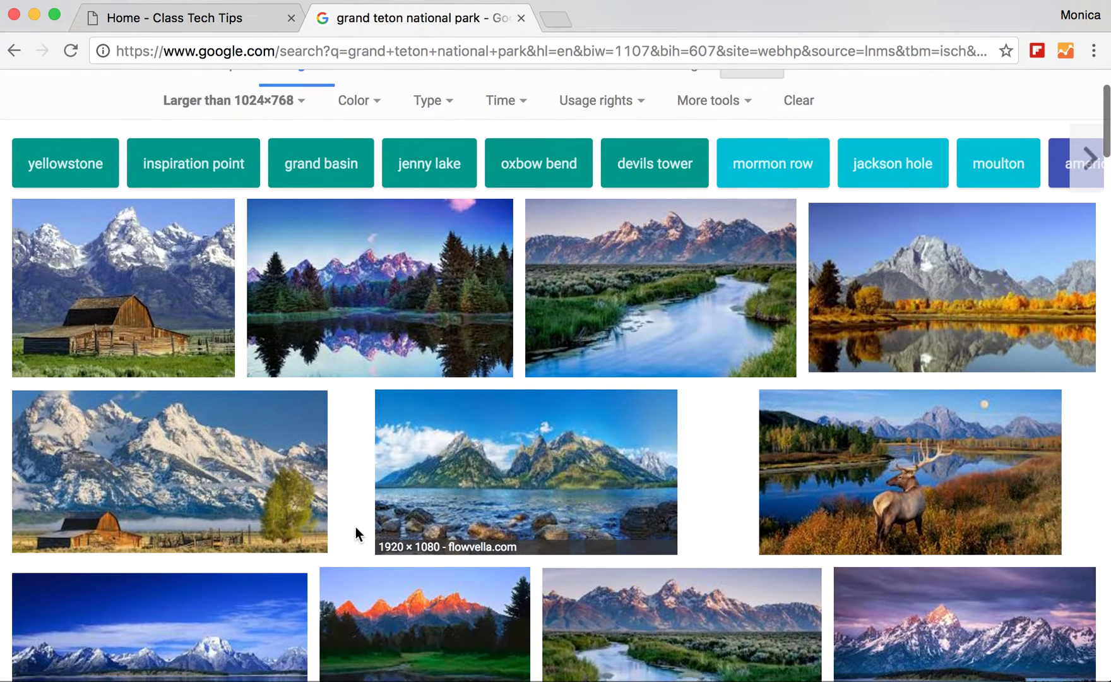
scroll(355, 527, down, 4)
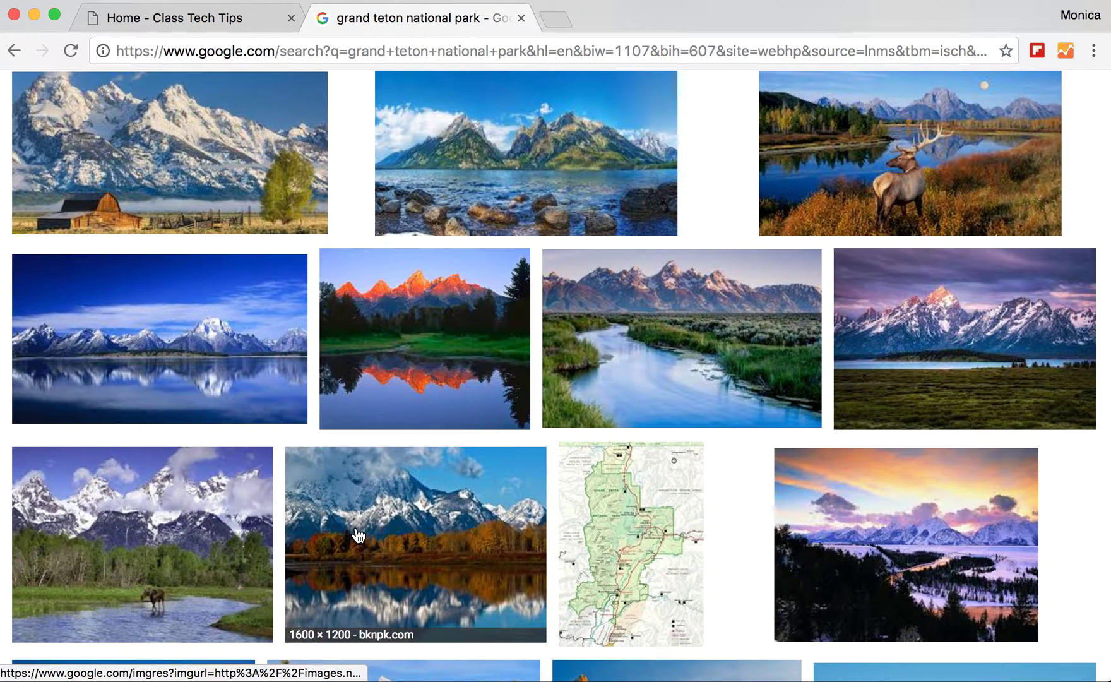
scroll(543, 341, up, 9)
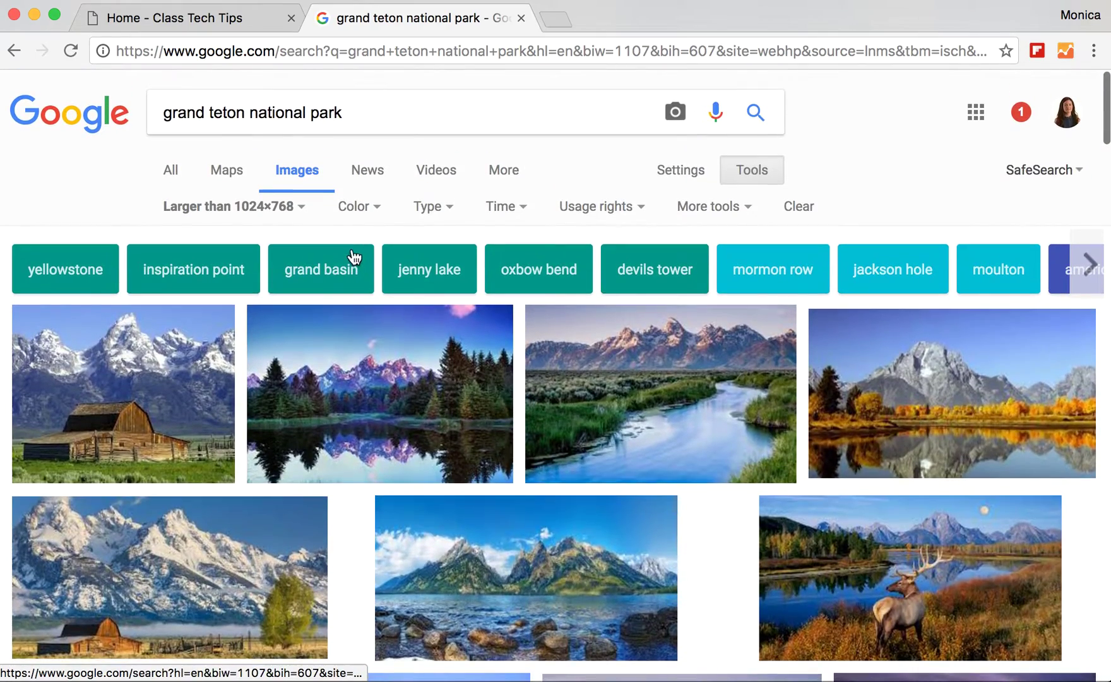
- Apply the orange colour filter and browse the orange-toned results
click(357, 214)
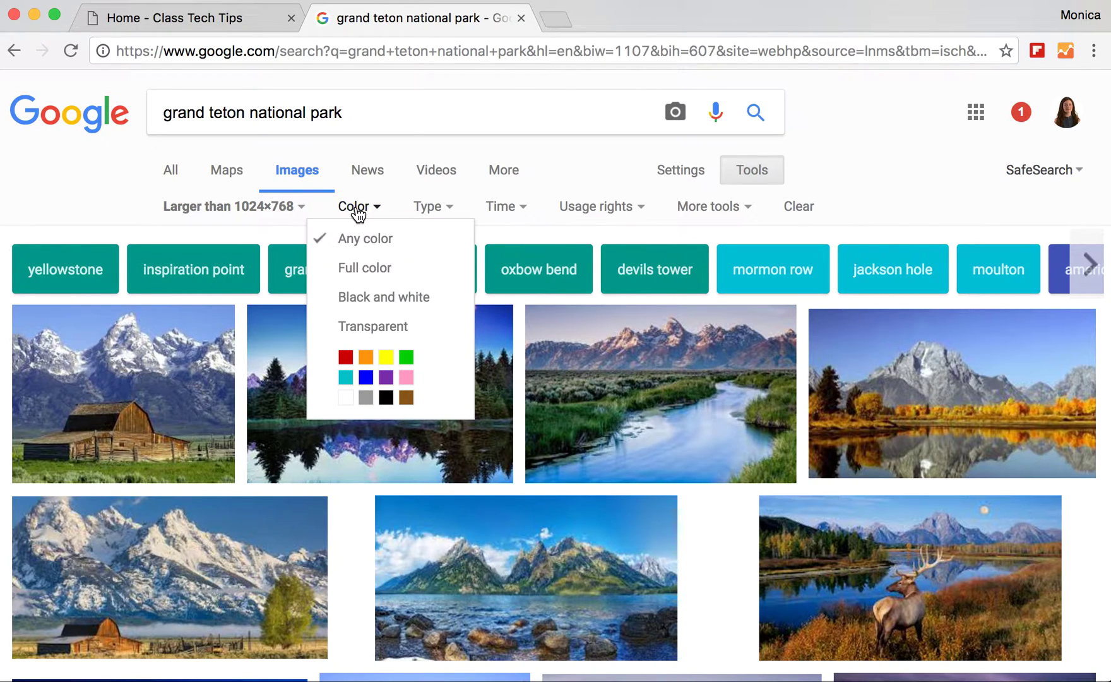
click(366, 357)
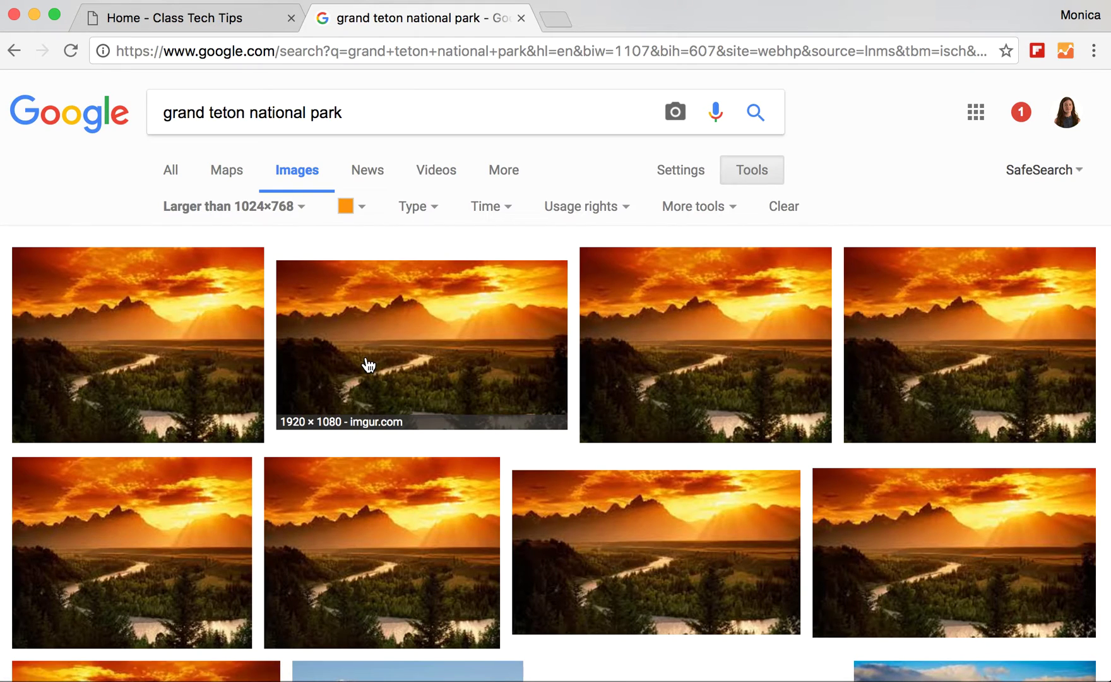
scroll(369, 365, down, 3)
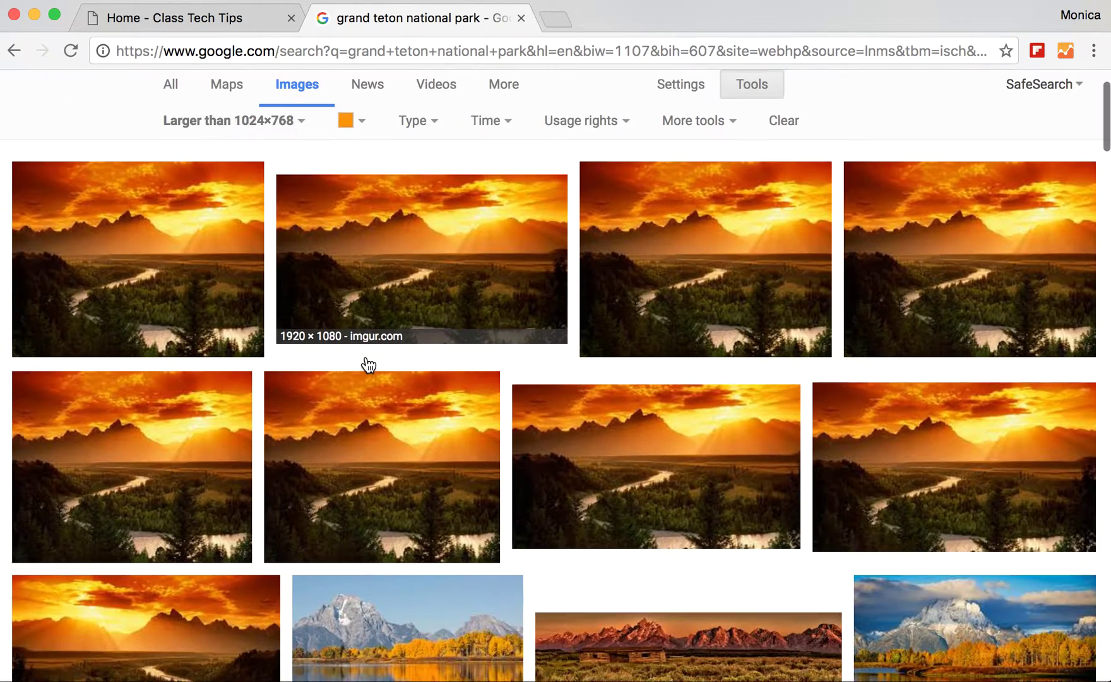
scroll(369, 365, down, 5)
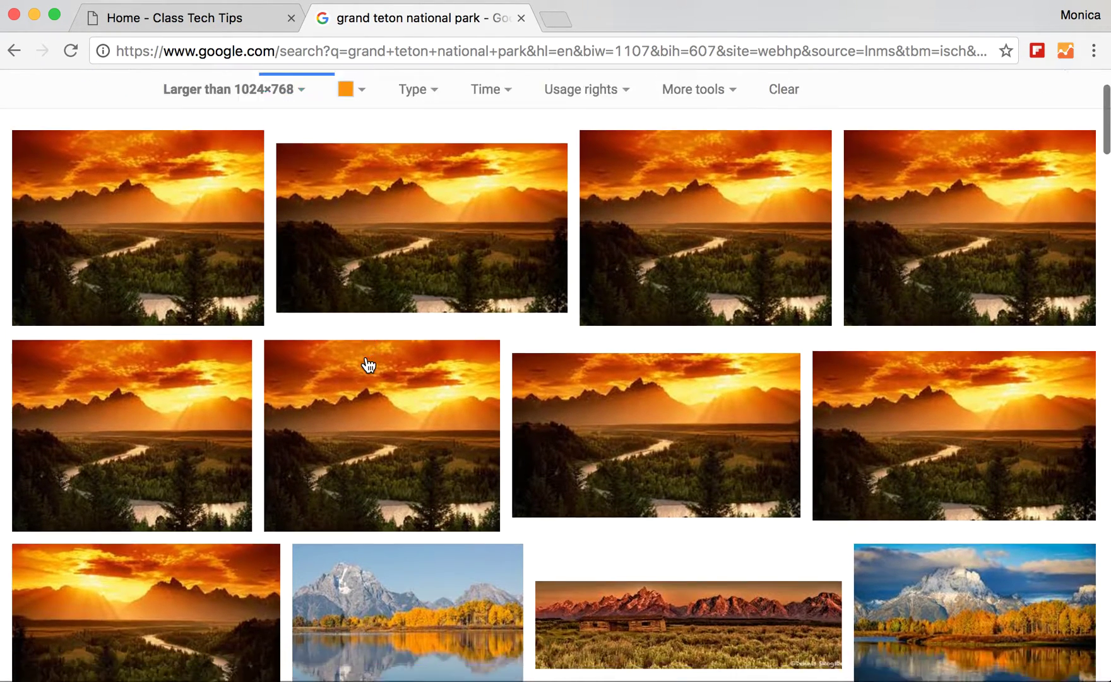
scroll(369, 365, down, 3)
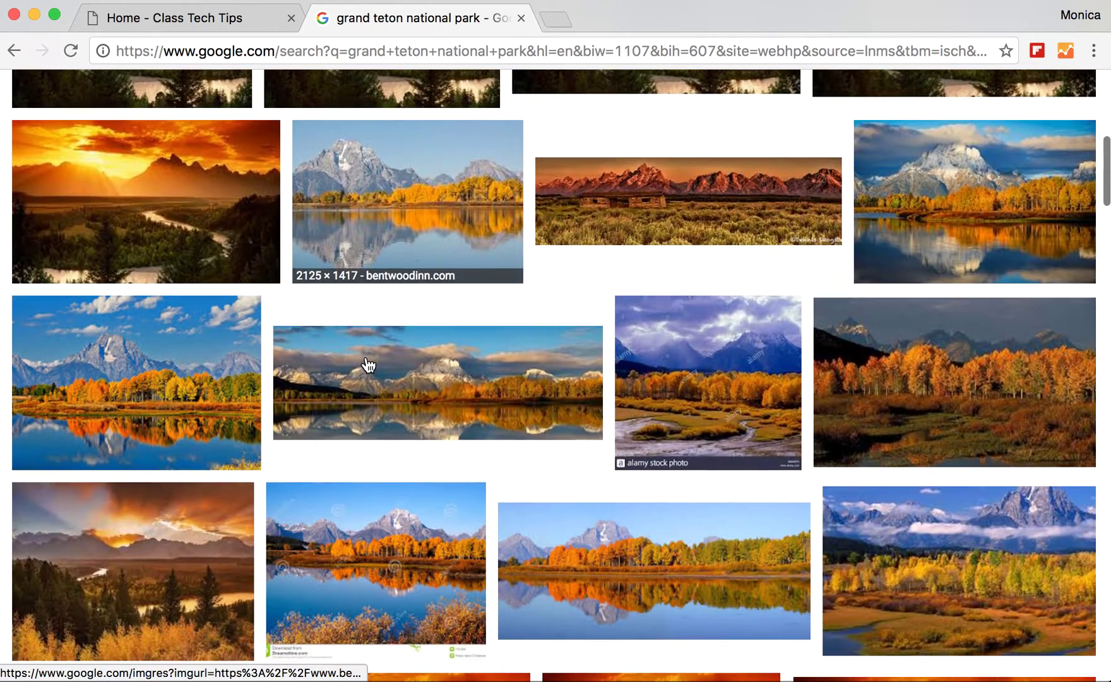
scroll(368, 365, up, 8)
- Change the colour filter to pink and browse the pink-toned Teton images
click(346, 207)
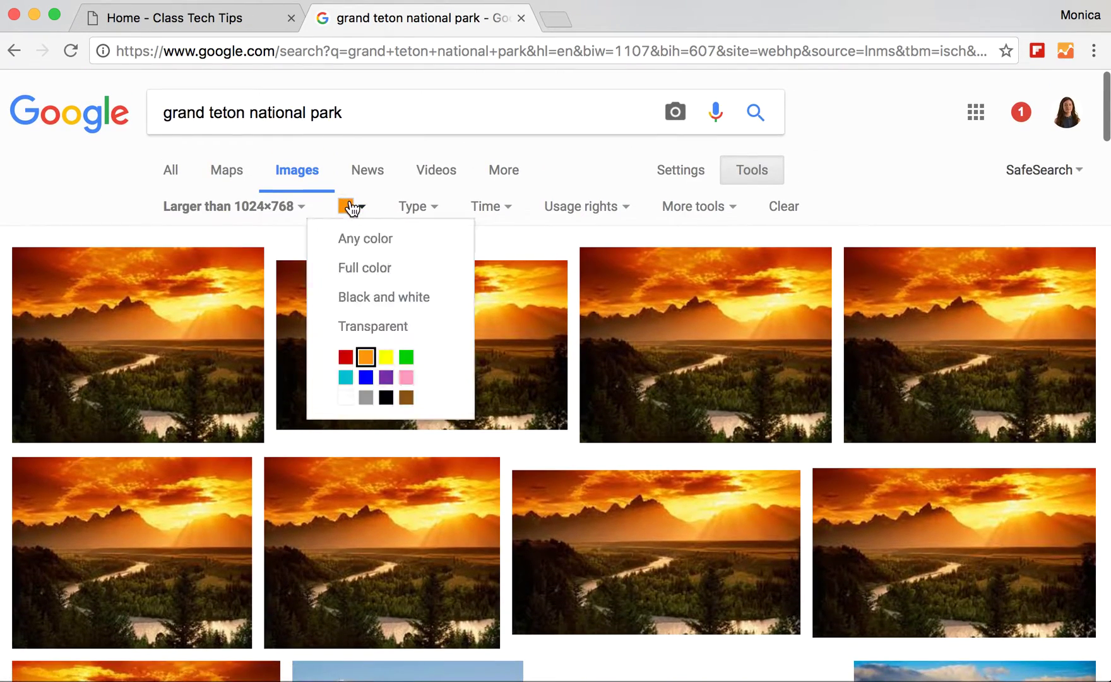
click(407, 378)
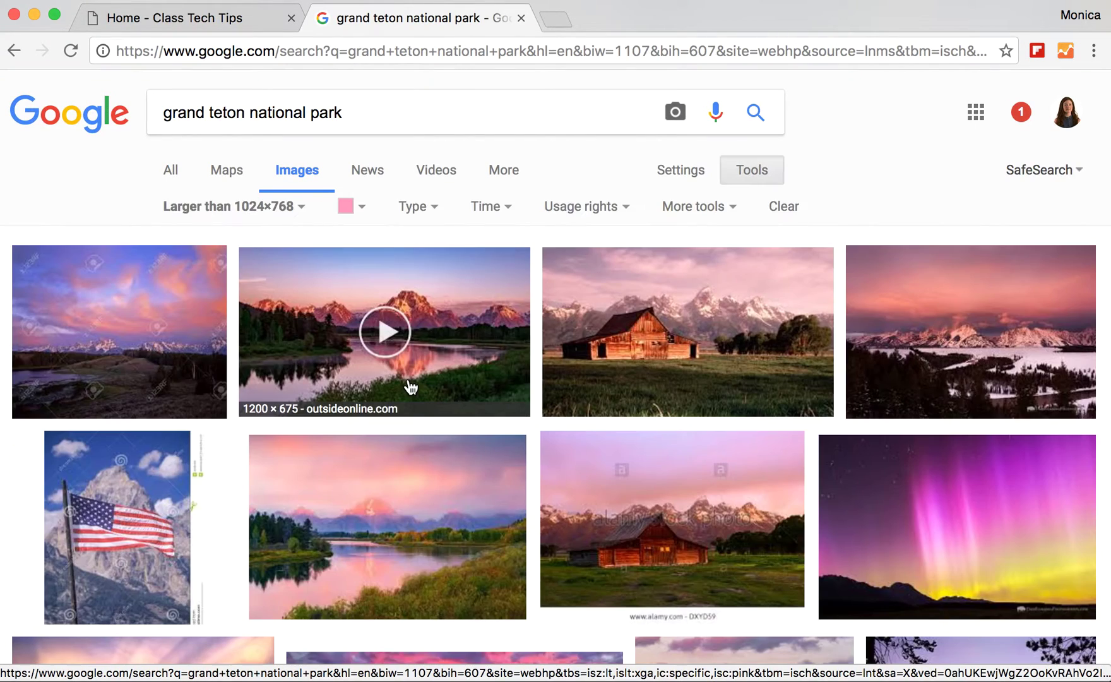
scroll(290, 466, down, 5)
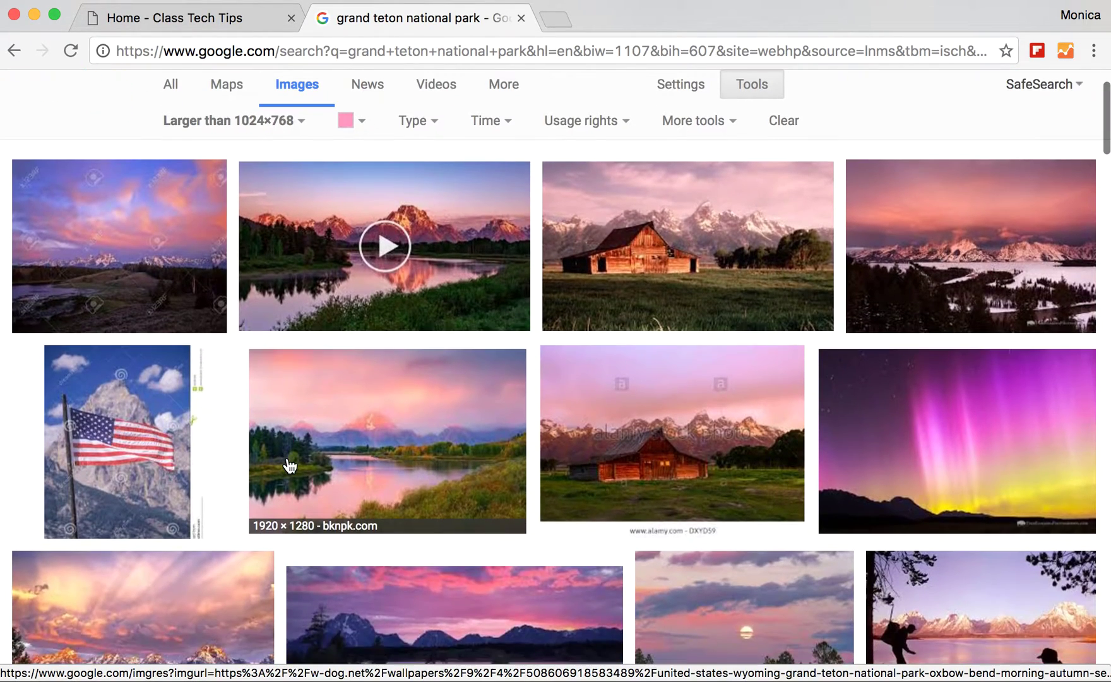
scroll(289, 466, down, 2)
scroll(290, 467, up, 10)
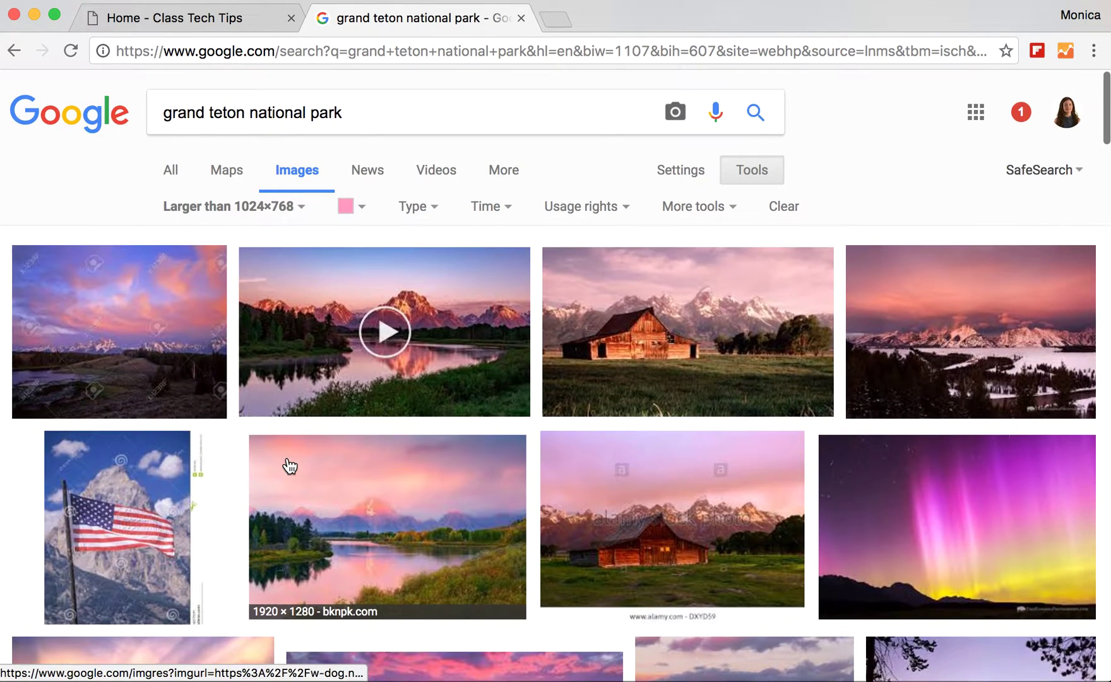
- Set the Type filter to Photo and bring up the Time range choices
click(421, 210)
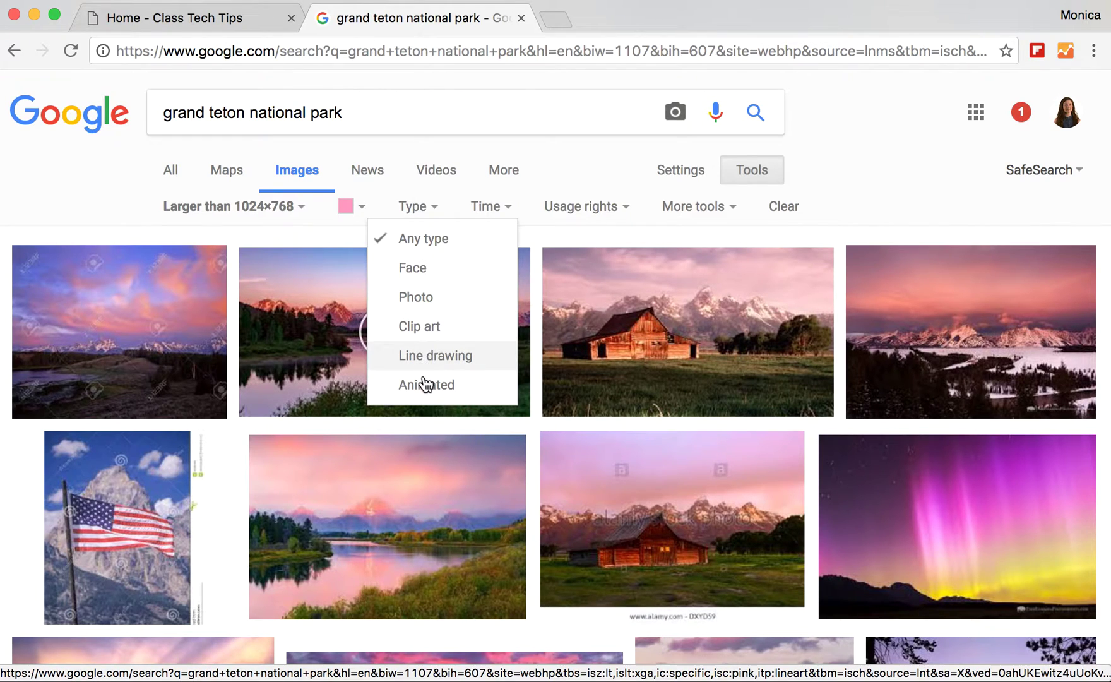
click(427, 309)
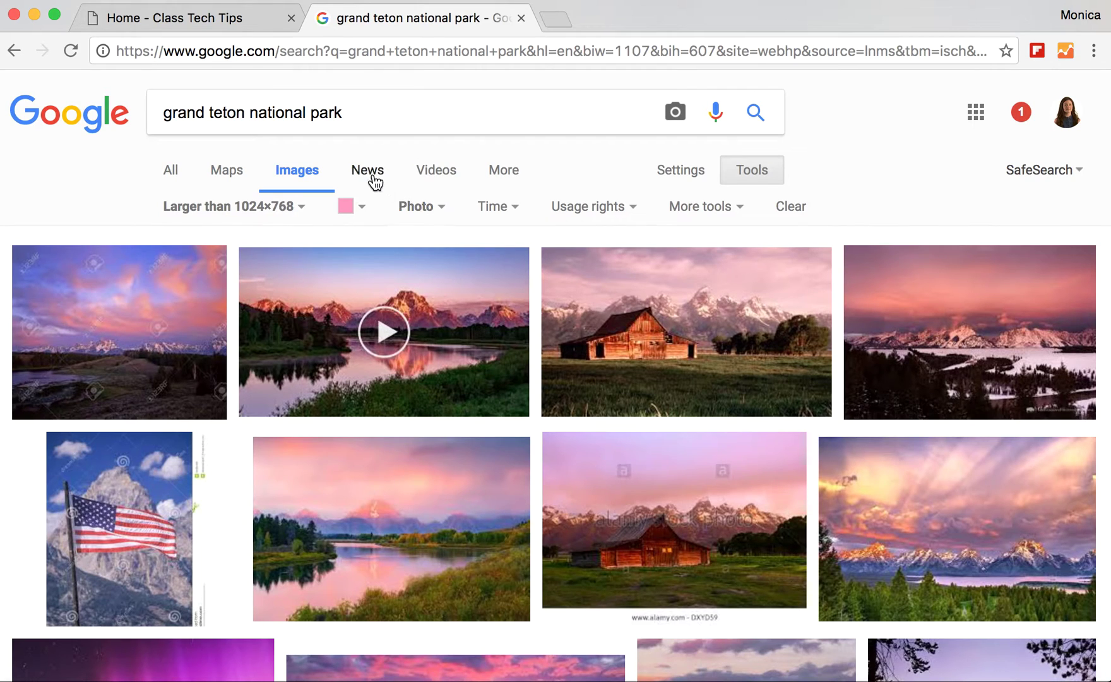
click(516, 213)
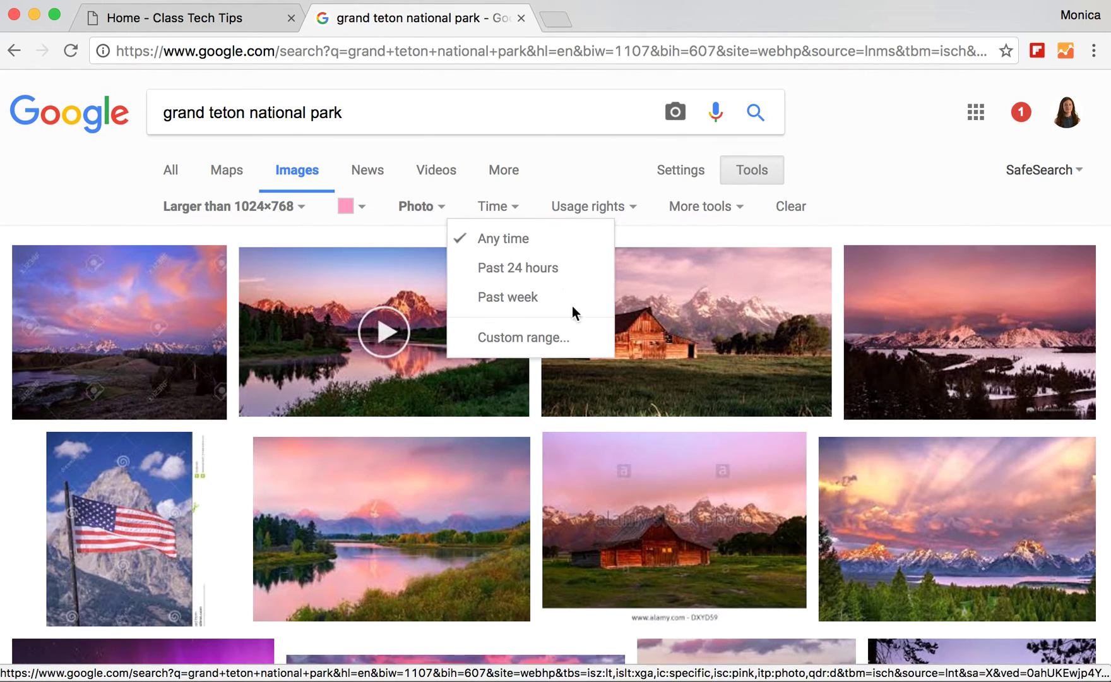
- Set Usage rights to Labeled for reuse to preview the four reusable images
click(614, 211)
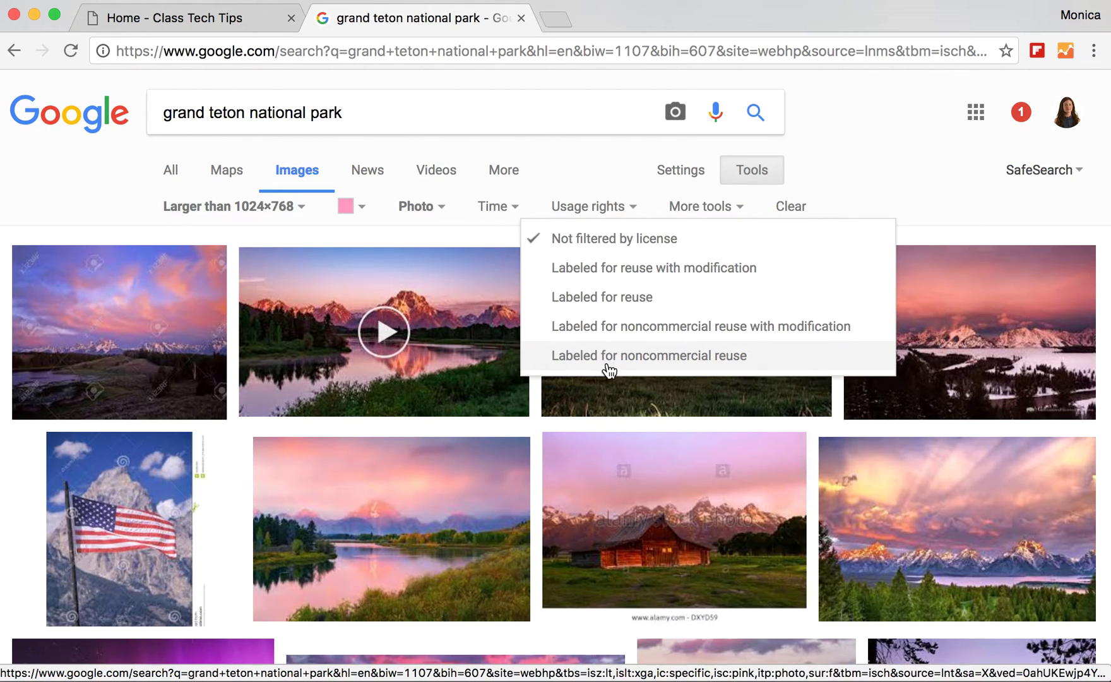
scroll(604, 355, down, 1)
scroll(605, 355, up, 1)
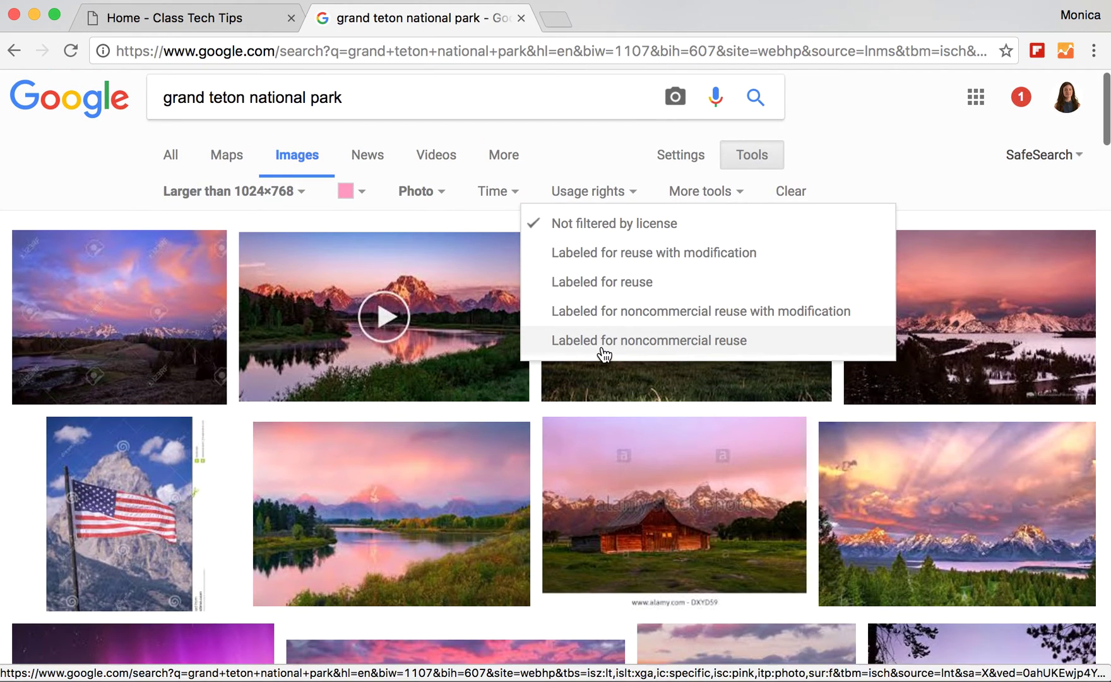
click(584, 282)
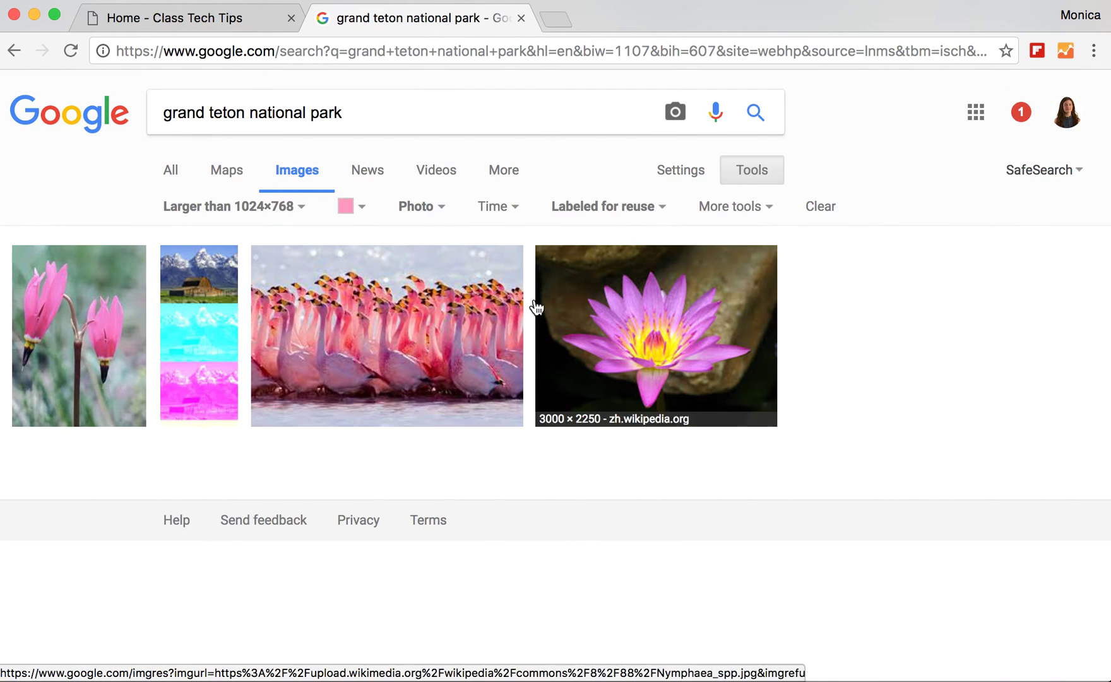
- Reset Usage rights to Not filtered by license
click(593, 208)
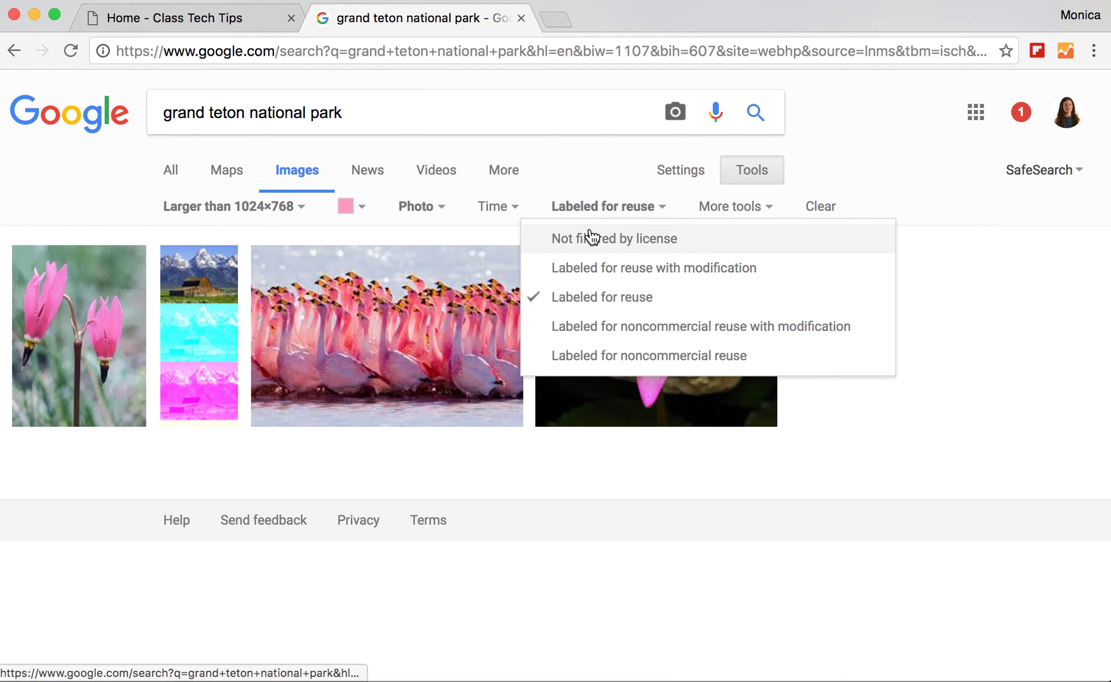
click(591, 242)
click(591, 240)
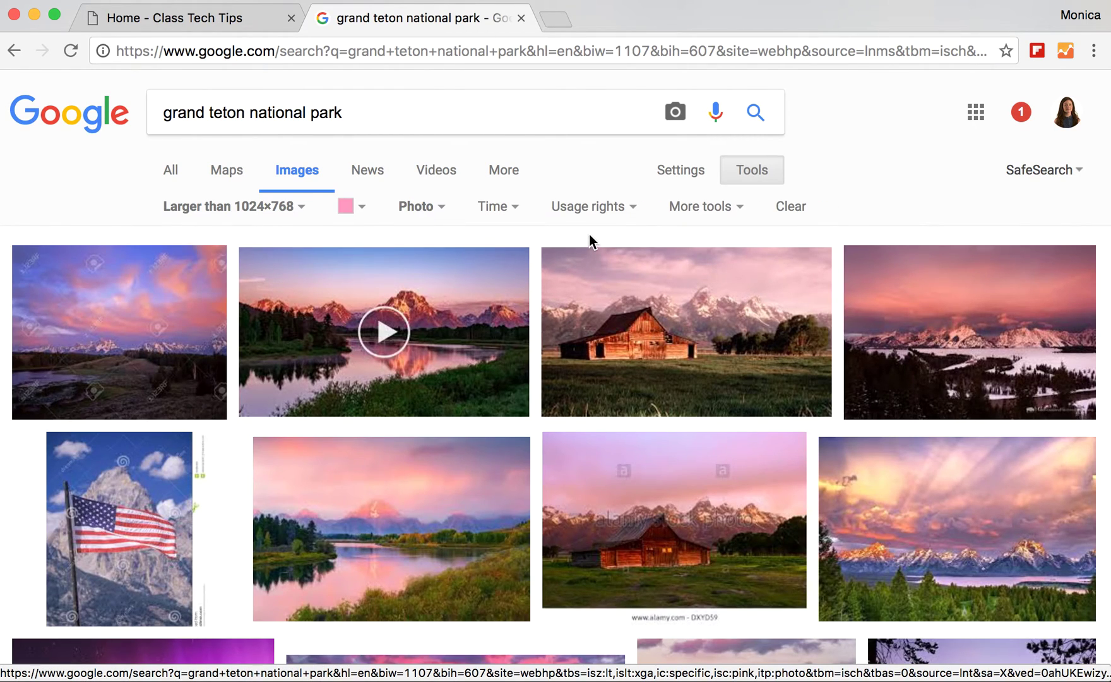
- Check More tools without changing anything, then clear the size, pink colour and Photo filters
click(735, 212)
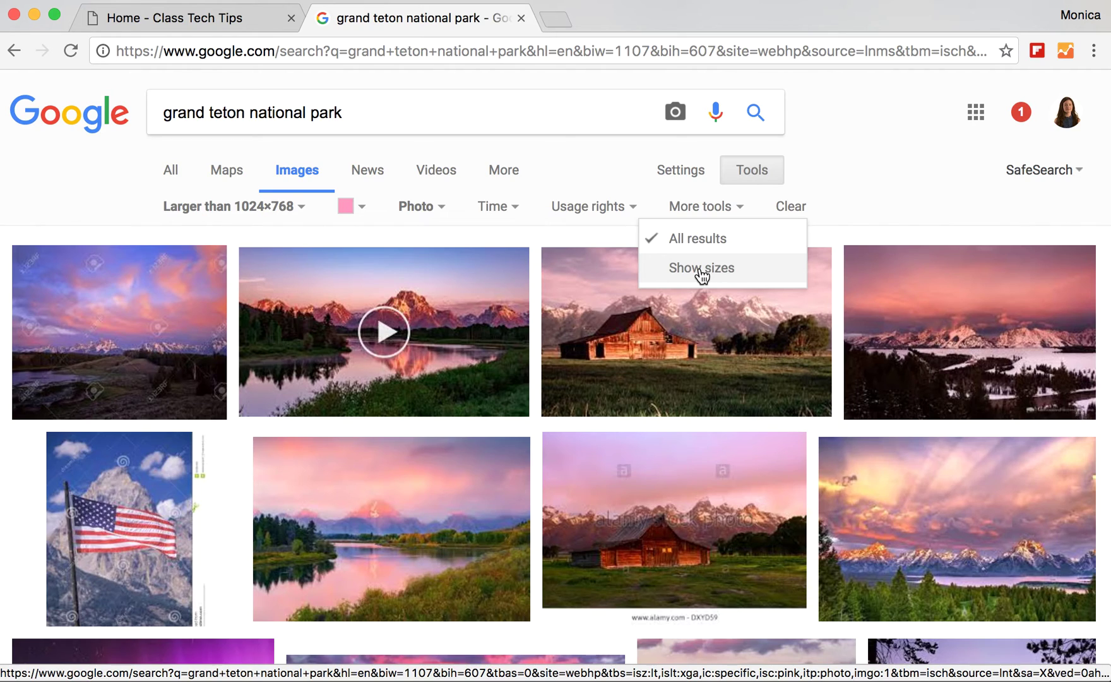
click(851, 210)
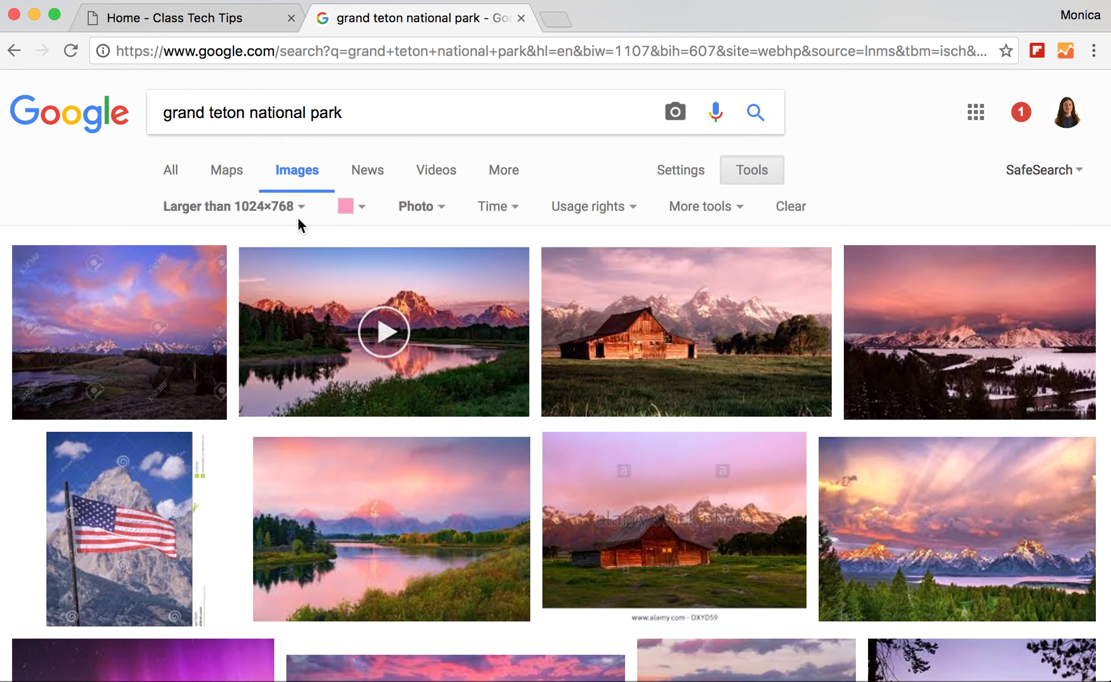
click(792, 208)
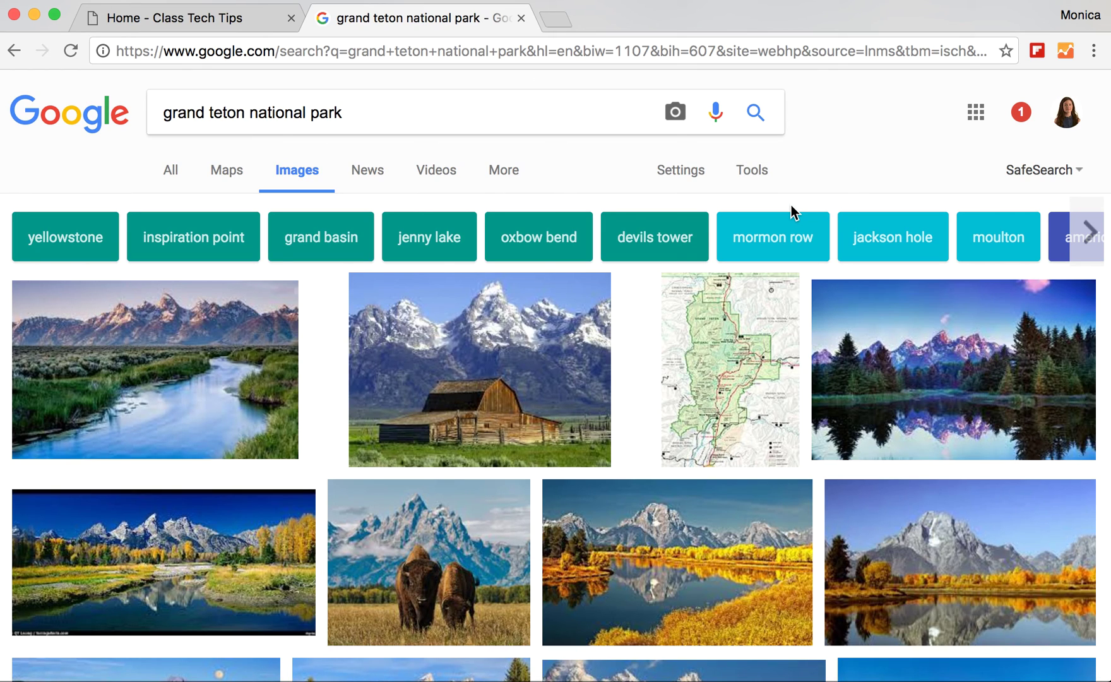